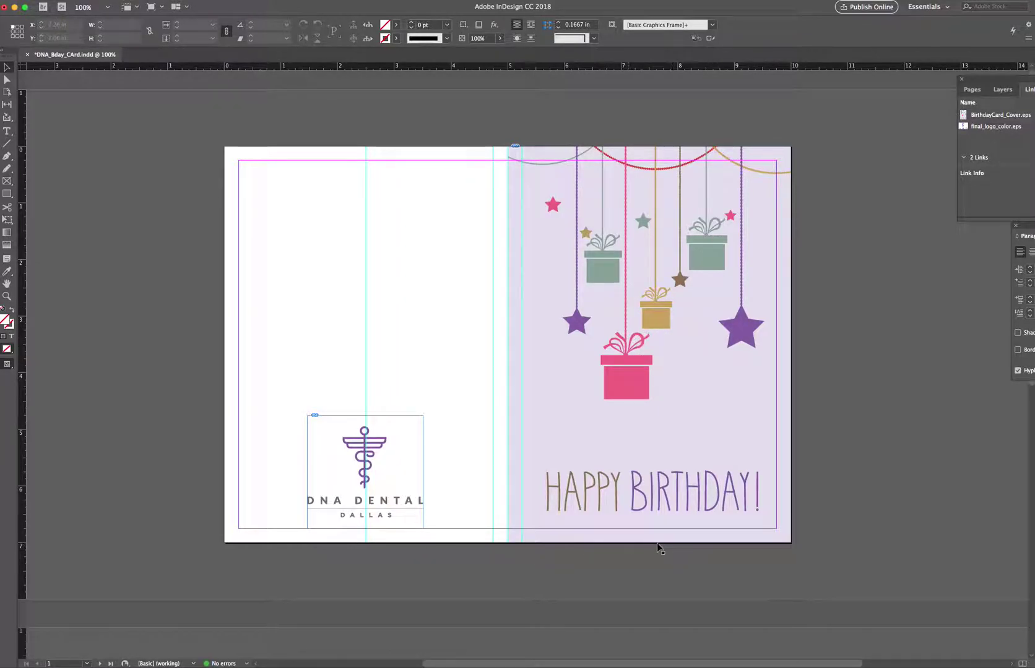
Try pulling the top and right edges of the cover image frame slightly inside the page edge
{"action": "left_click", "coordinate": [6, 296]}
{"action": "left_click", "coordinate": [612, 226]}
{"action": "left_click", "coordinate": [512, 247]}
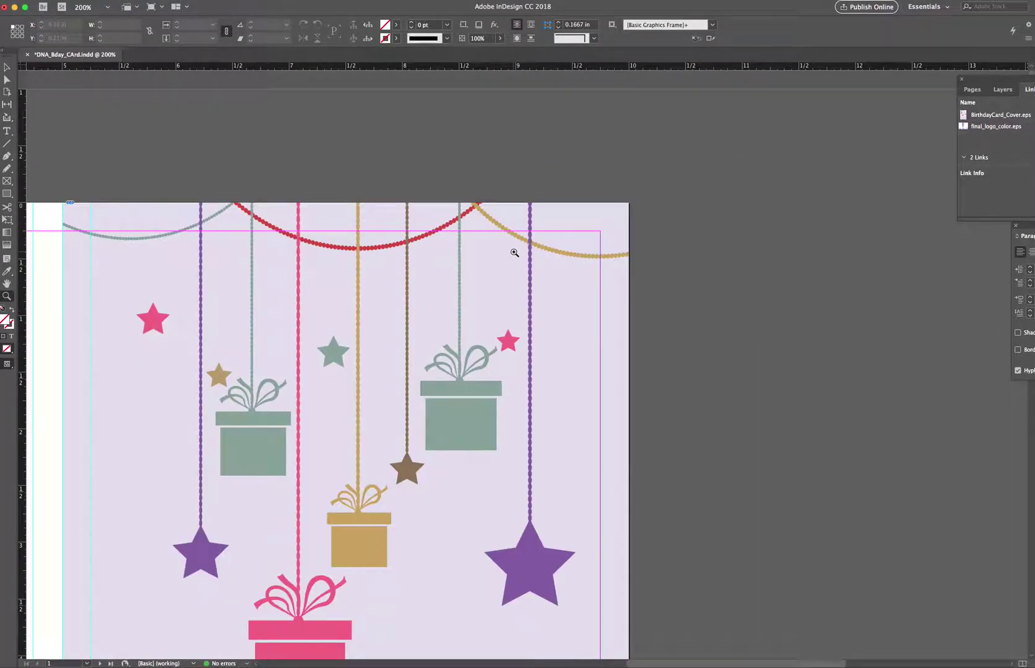
{"action": "key", "text": "v"}
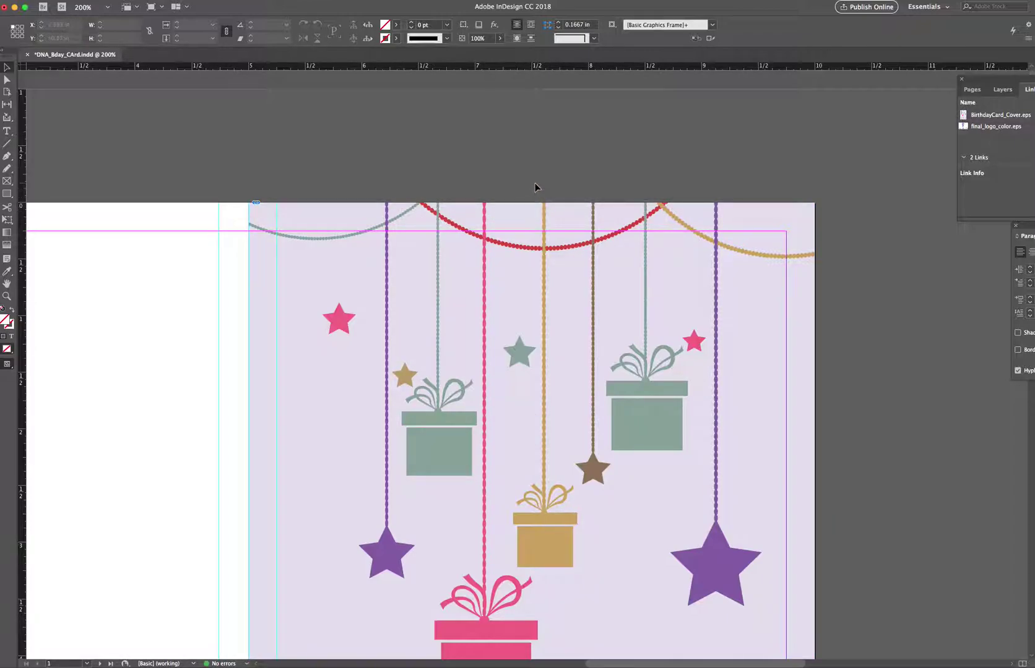
{"action": "left_click", "coordinate": [536, 206]}
{"action": "left_click_drag", "start_coordinate": [533, 202], "coordinate": [532, 206]}
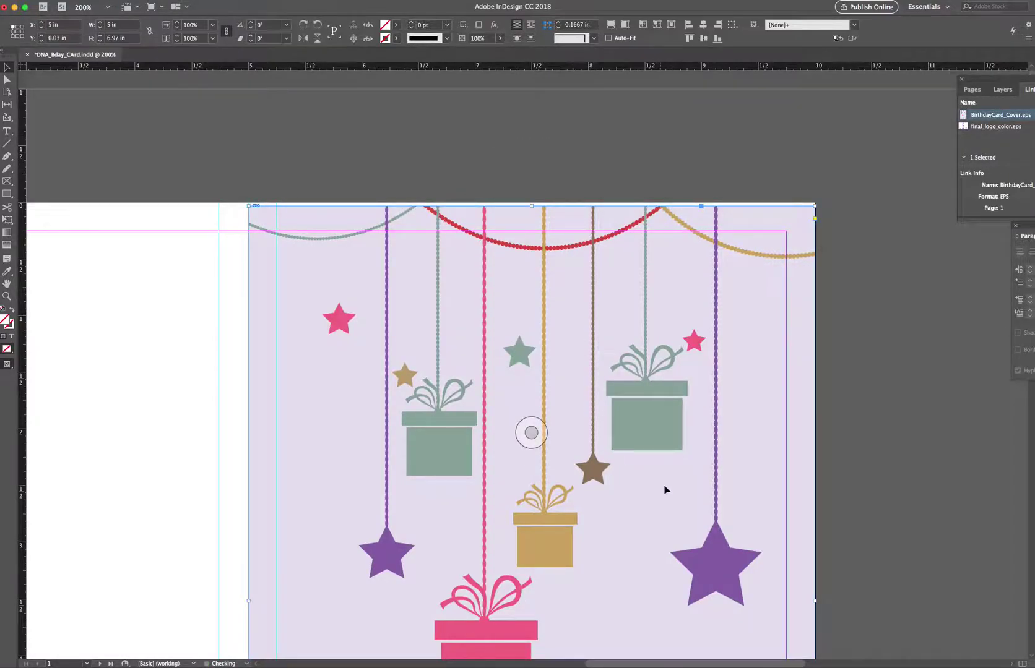
{"action": "left_click_drag", "start_coordinate": [815, 600], "coordinate": [811, 600]}
{"action": "left_click", "coordinate": [859, 568]}
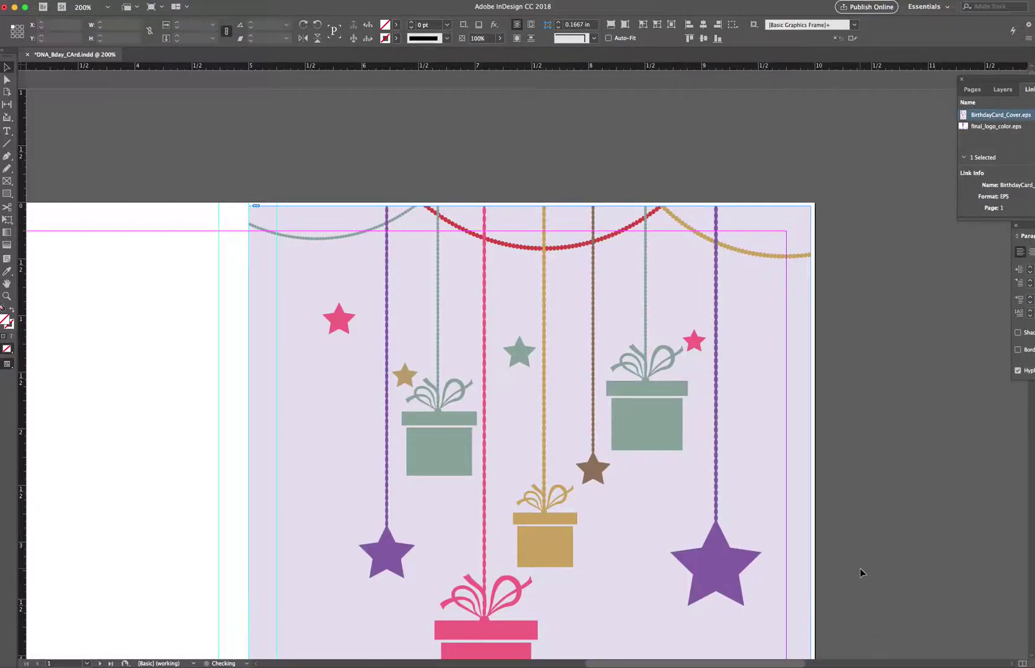
Undo both edge adjustments to the cover image frame and deselect it
{"action": "key", "text": "super+z"}
{"action": "key", "text": "super+z"}
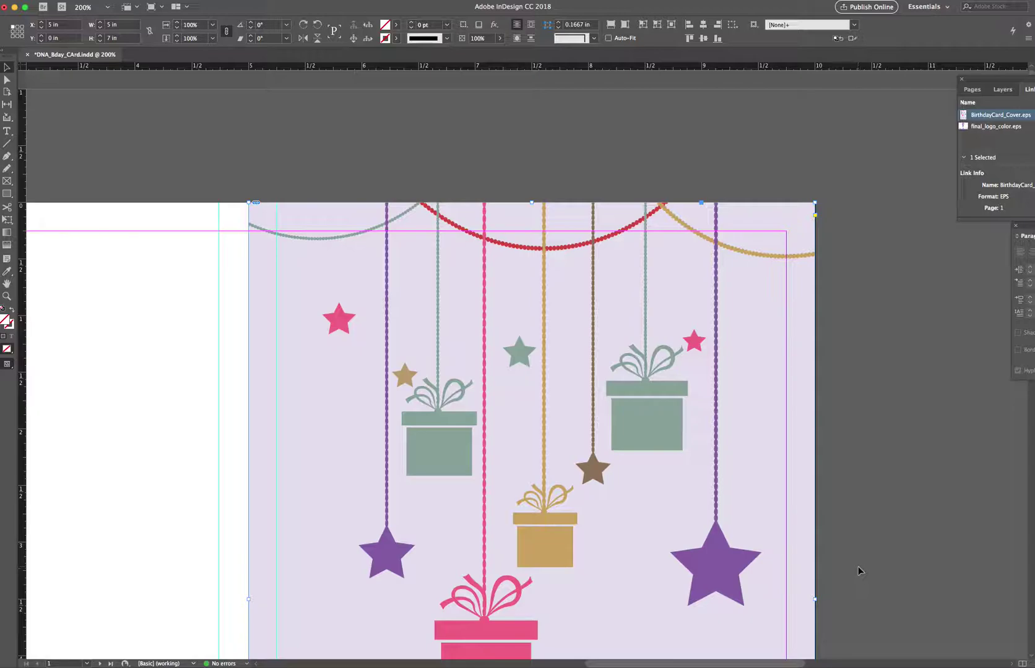
{"action": "left_click", "coordinate": [847, 507]}
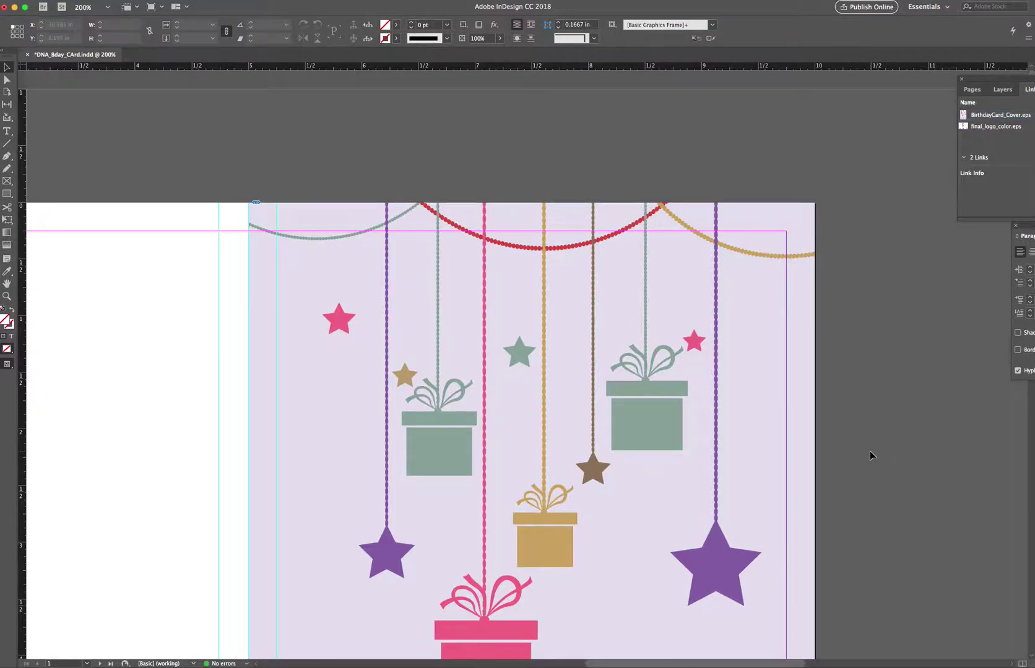
{"action": "key", "text": "super+1"}
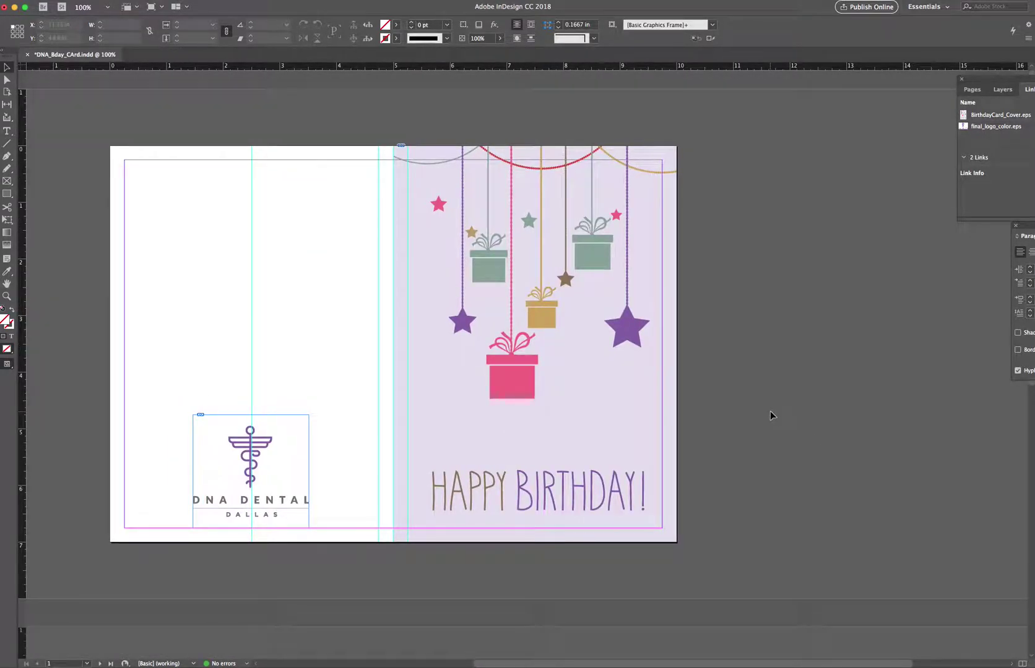
{"action": "scroll", "coordinate": [770, 411], "scroll_direction": "left", "scroll_amount": 1}
{"action": "scroll", "coordinate": [770, 411], "scroll_direction": "left", "scroll_amount": 1}
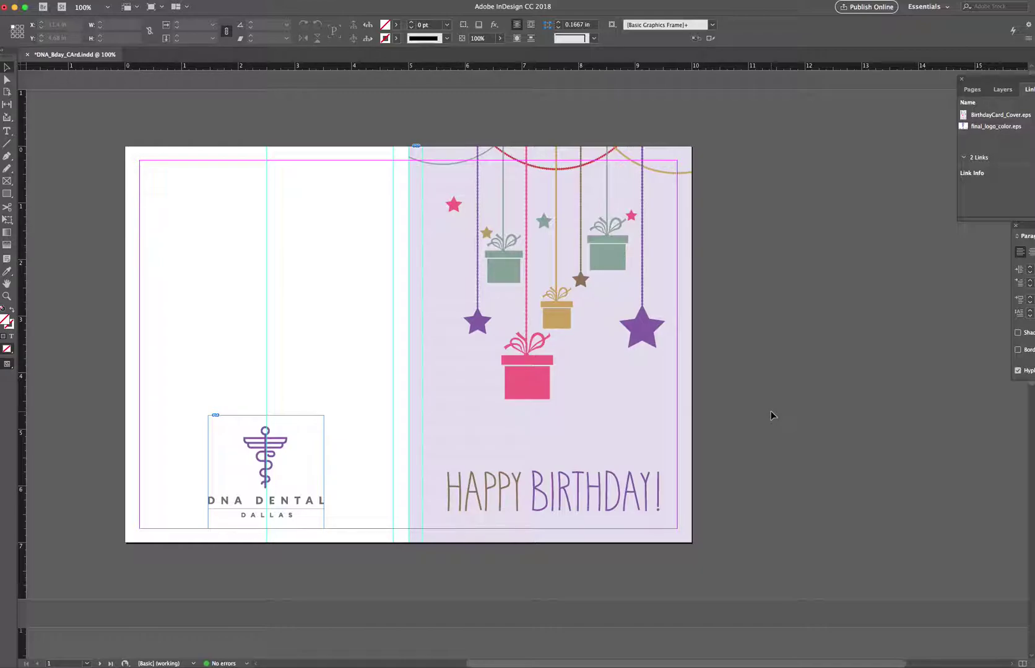
Try pulling the cover image frame's right edge slightly inside the page, and check the card in Preview mode
{"action": "left_click", "coordinate": [649, 397]}
{"action": "left_click", "coordinate": [688, 348]}
{"action": "left_click_drag", "start_coordinate": [689, 348], "coordinate": [691, 346]}
{"action": "left_click", "coordinate": [725, 349]}
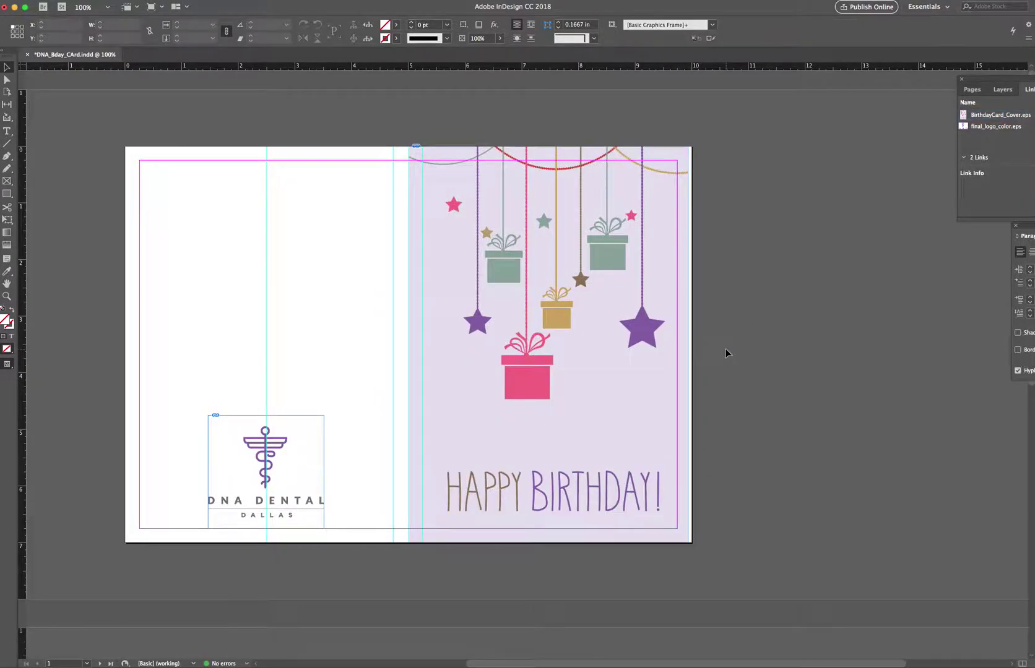
{"action": "left_click_drag", "start_coordinate": [7, 363], "coordinate": [41, 382]}
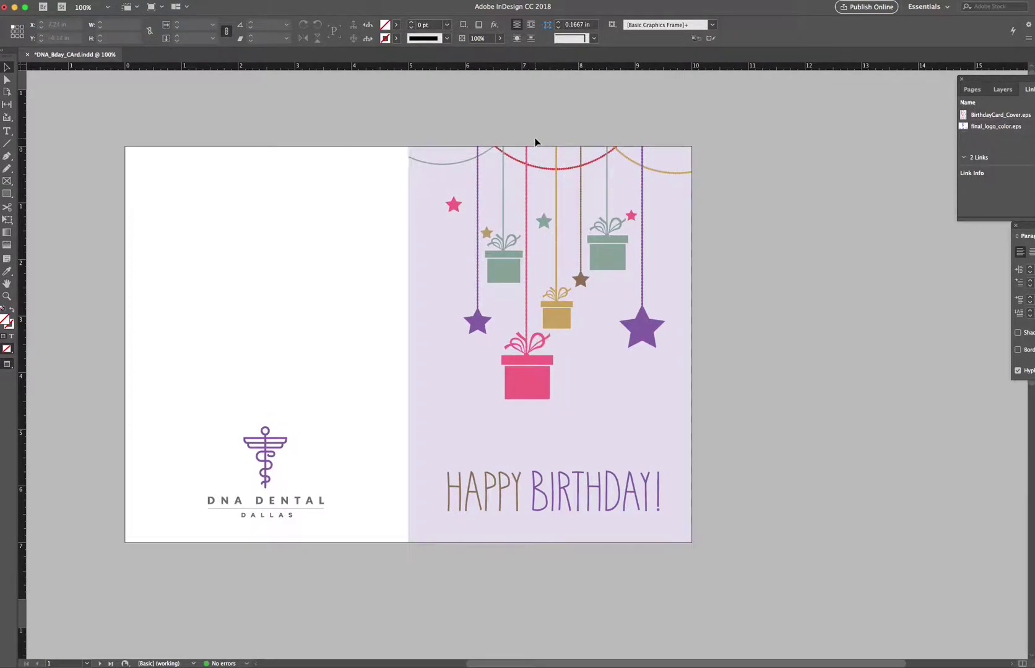
{"action": "left_click_drag", "start_coordinate": [7, 365], "coordinate": [27, 377]}
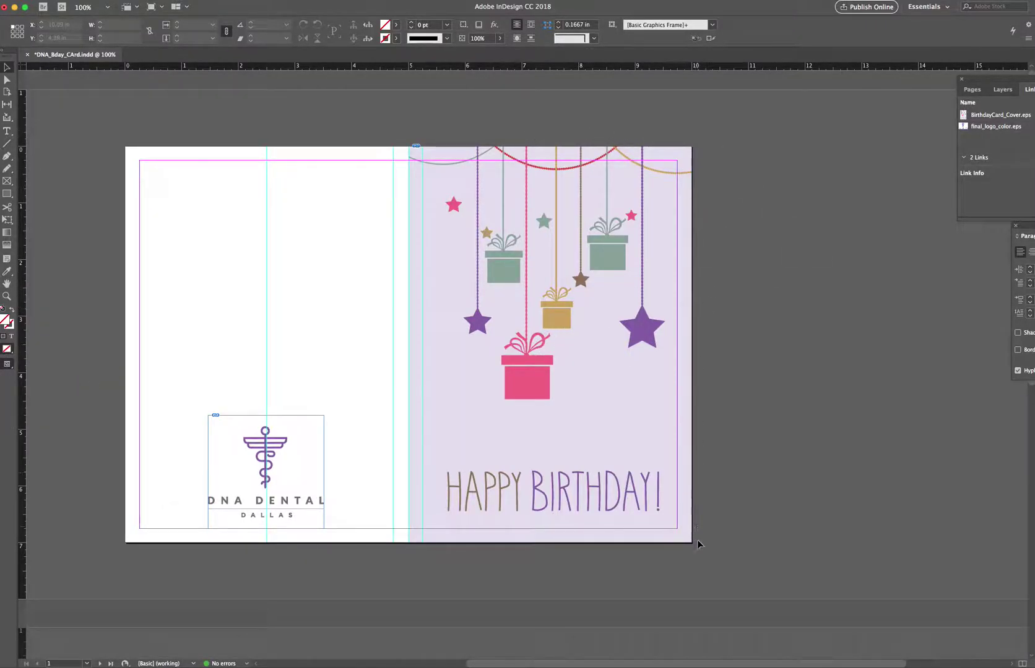
Set the document bleed to 0.125 in on all four sides
{"action": "left_click", "coordinate": [74, 1]}
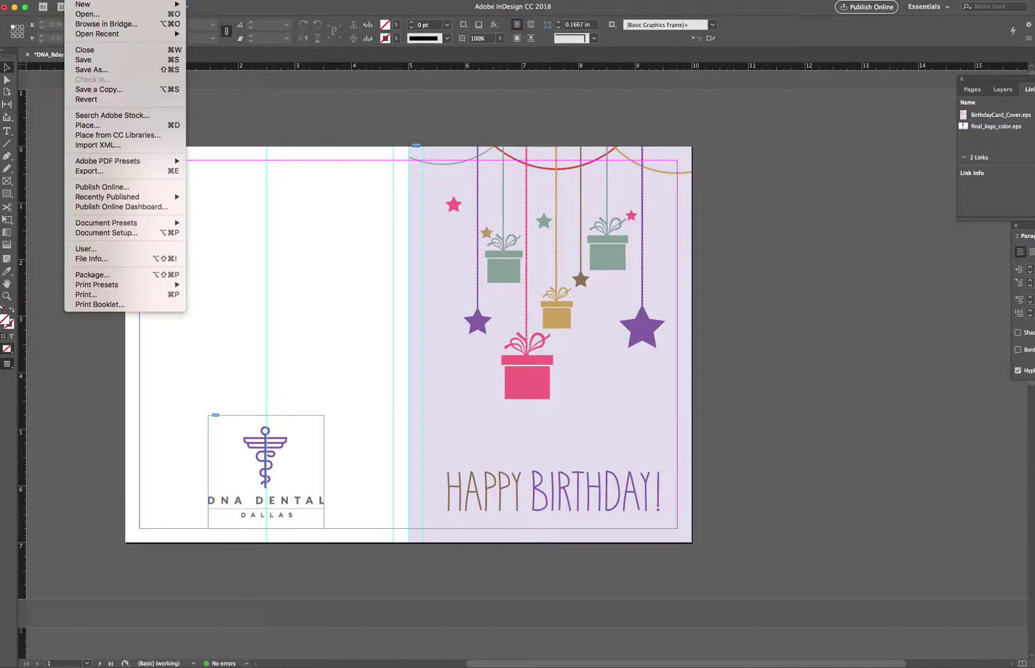
{"action": "left_click", "coordinate": [98, 234]}
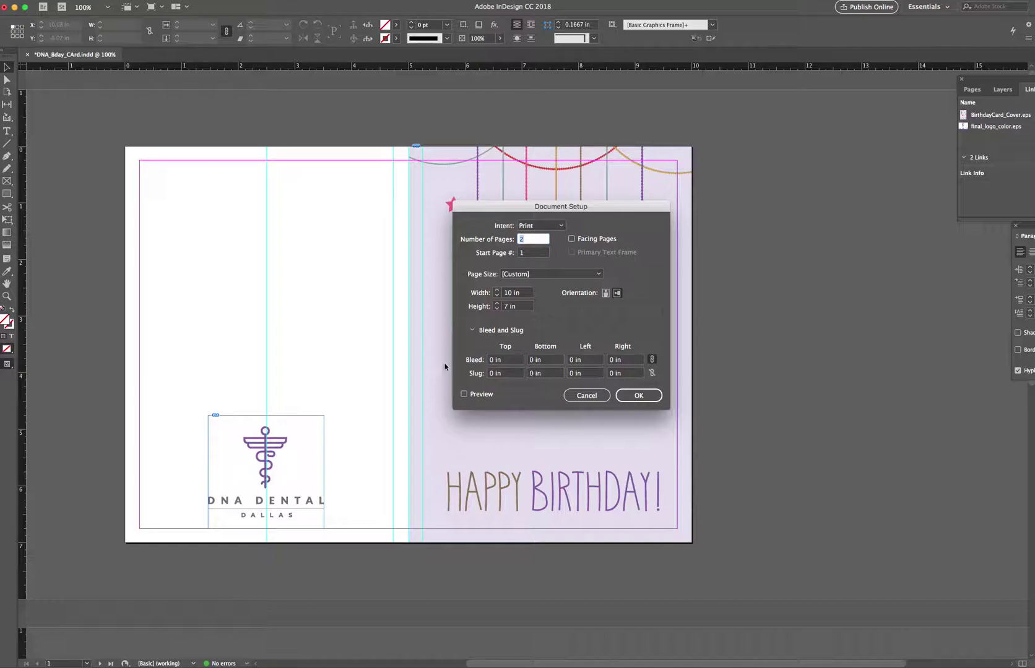
{"action": "left_click", "coordinate": [501, 359]}
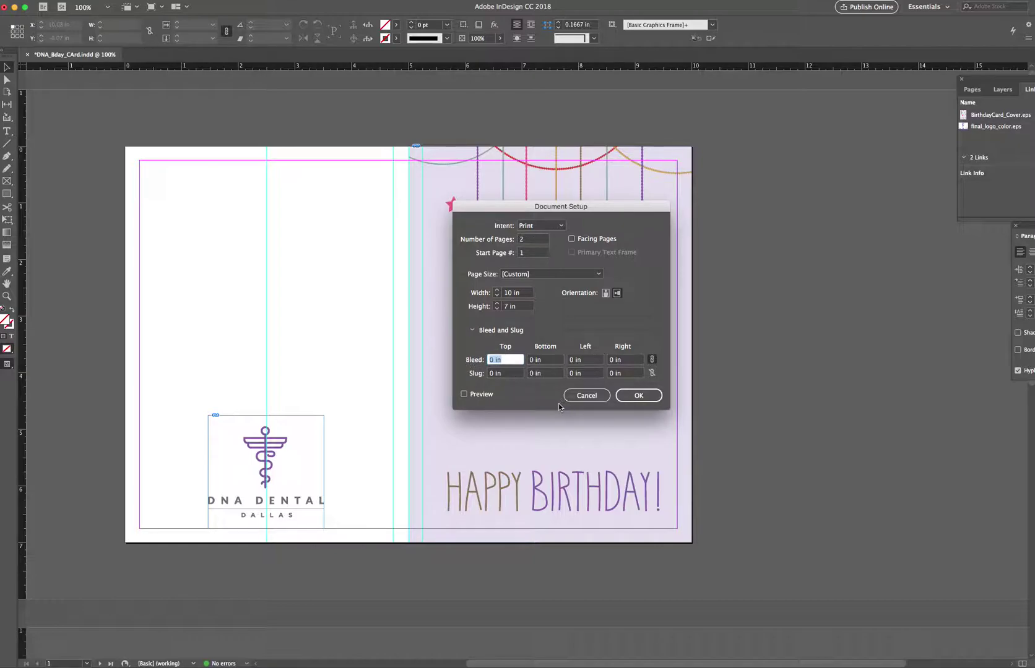
{"action": "type", "text": "0.125"}
{"action": "key", "text": "Tab"}
{"action": "left_click", "coordinate": [622, 394]}
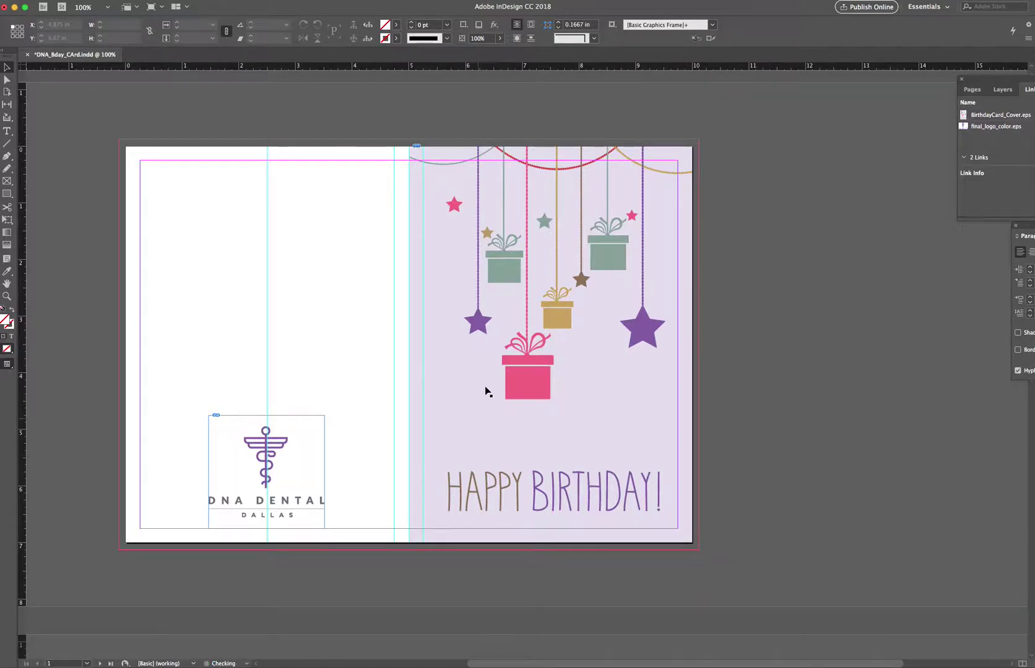
Extend the cover image frame's top, right and bottom edges 0.125 in outward to the bleed line
{"action": "left_click", "coordinate": [556, 149]}
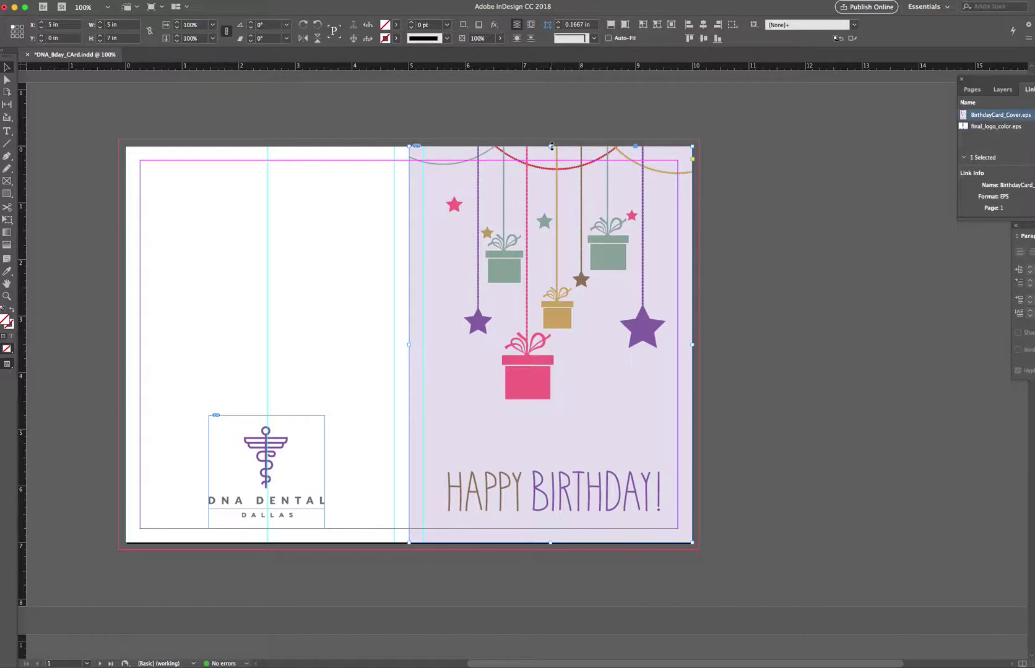
{"action": "left_click_drag", "start_coordinate": [552, 147], "coordinate": [553, 139]}
{"action": "left_click_drag", "start_coordinate": [692, 341], "coordinate": [699, 340]}
{"action": "left_click_drag", "start_coordinate": [553, 543], "coordinate": [553, 550]}
{"action": "left_click", "coordinate": [727, 518]}
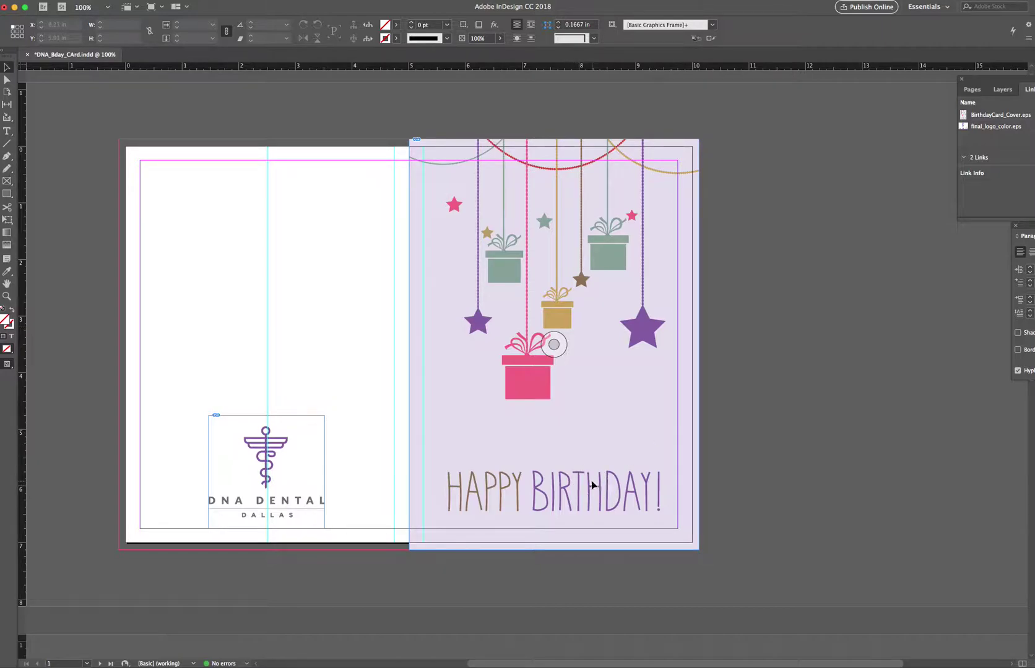
Try moving the cover image frame to about X 5.53 in, Y 0.16 in, and nudge it up to about Y 0.08 in
{"action": "left_click_drag", "start_coordinate": [584, 484], "coordinate": [618, 504]}
{"action": "left_click", "coordinate": [640, 505]}
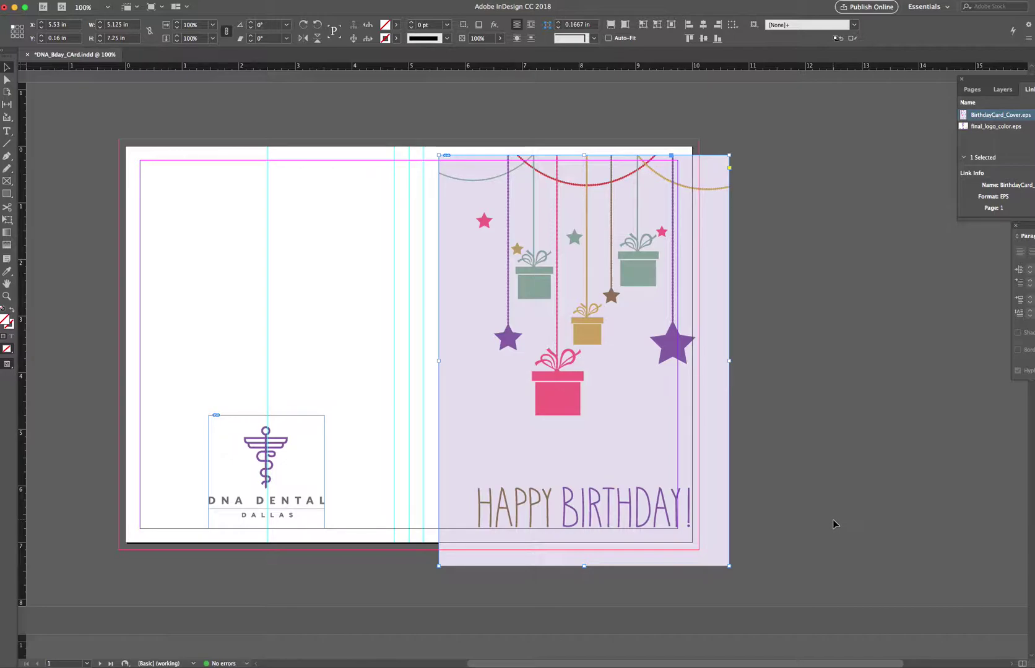
{"action": "key", "text": "Up"}
{"action": "key", "text": "Up"}
{"action": "key", "text": "Up"}
{"action": "key", "text": "Up"}
{"action": "key", "text": "Up"}
{"action": "key", "text": "Up"}
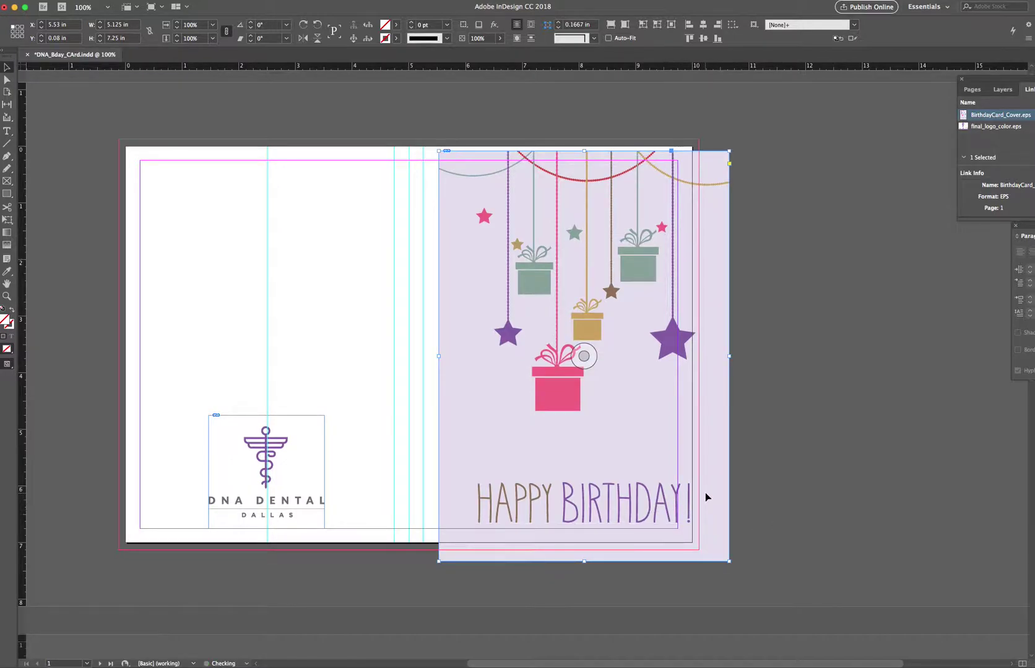
Undo the move of the cover image frame and leave it deselected
{"action": "key", "text": "super+z"}
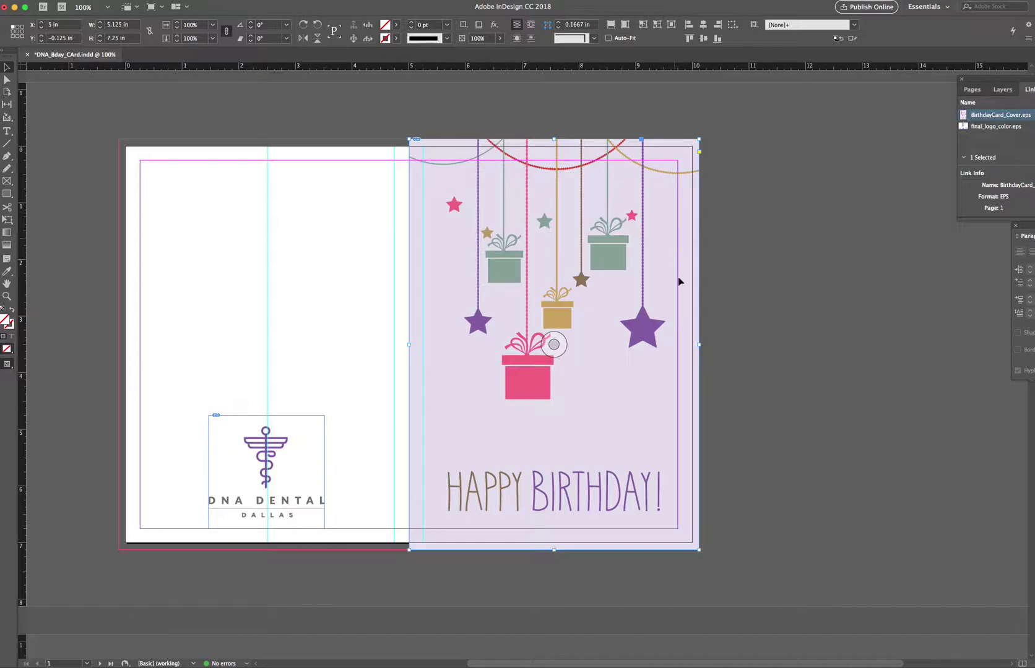
{"action": "left_click", "coordinate": [723, 199]}
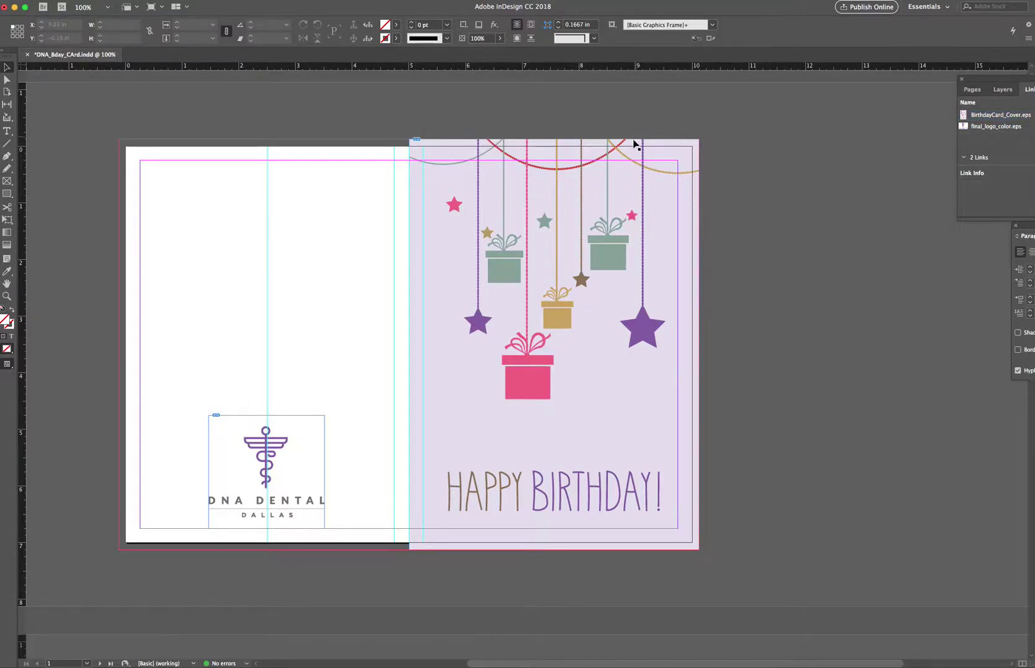
{"action": "left_click", "coordinate": [609, 148]}
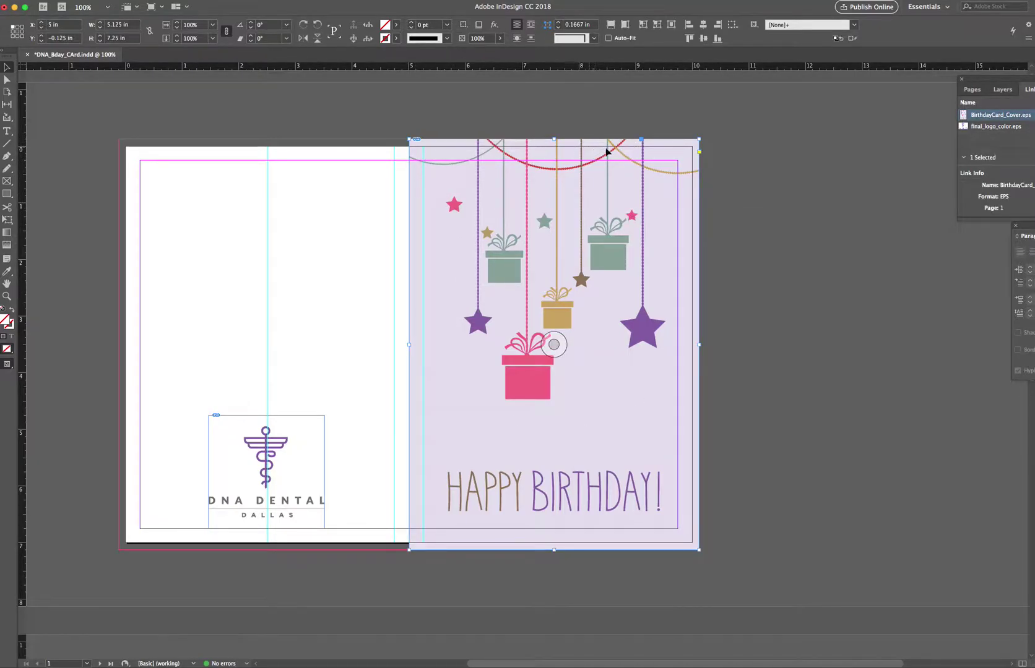
{"action": "left_click", "coordinate": [719, 169]}
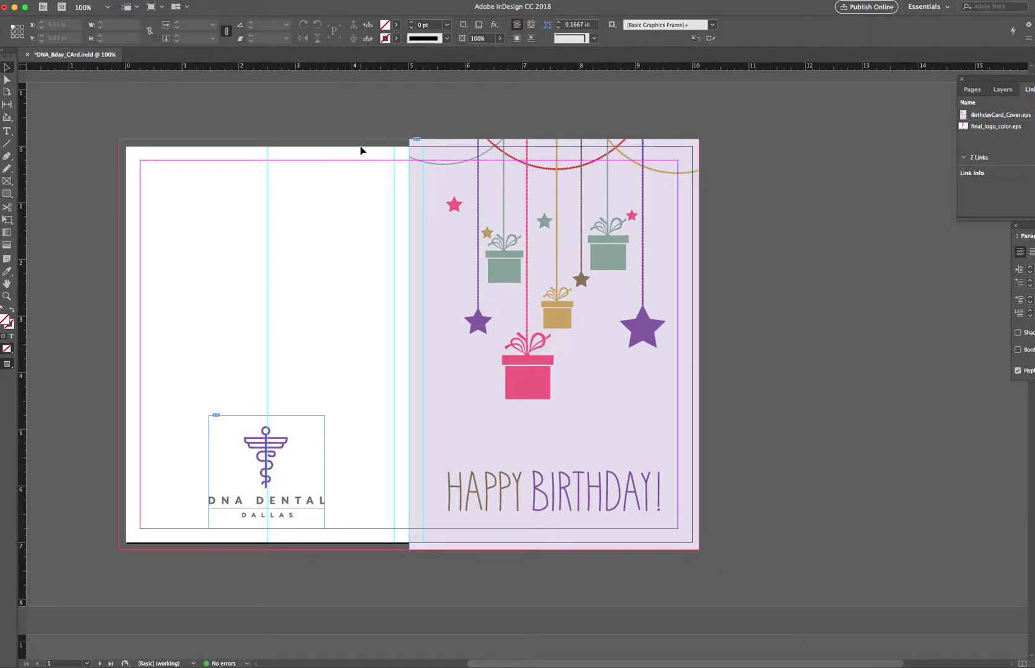
Start a PDF export of the card as DNA_Bday_Card_PRINT_text.pdf in the VENDOR_ZOO folder
{"action": "left_click", "coordinate": [84, 1]}
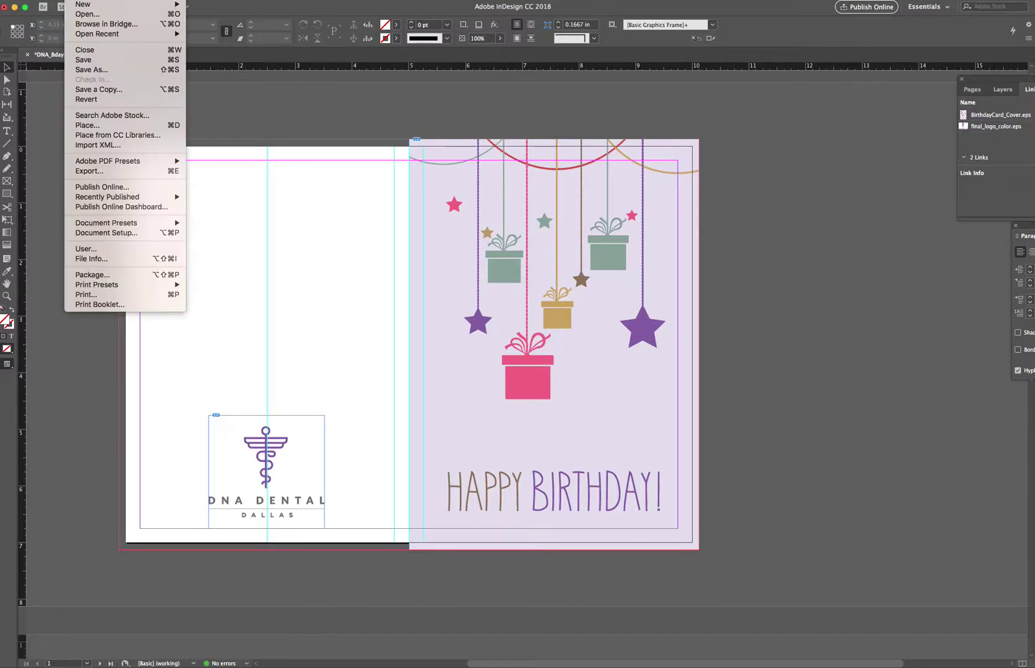
{"action": "left_click", "coordinate": [95, 170]}
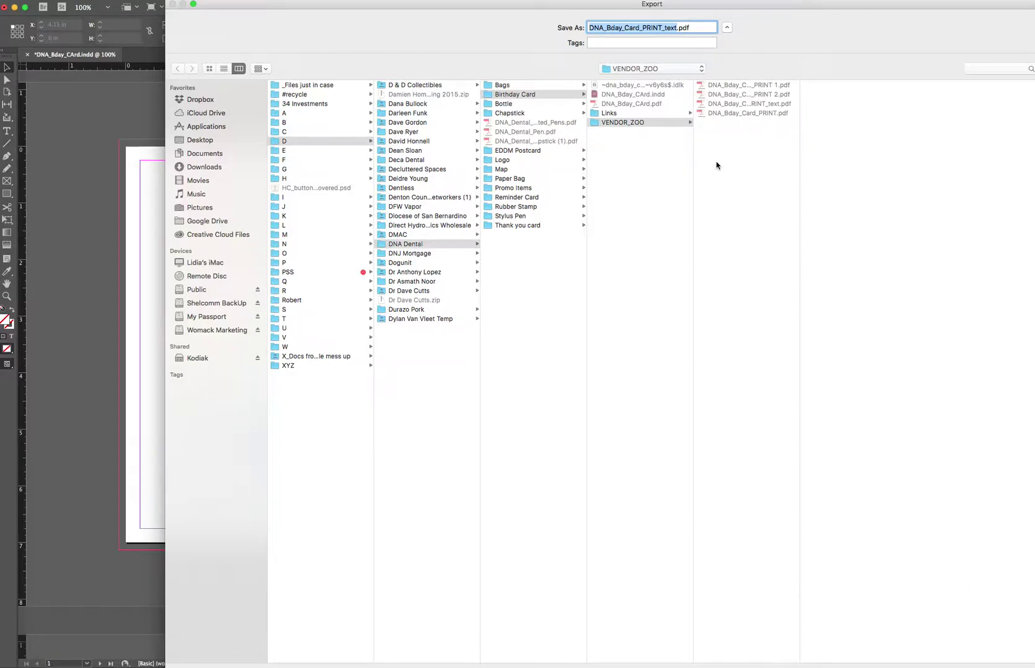
{"action": "left_click", "coordinate": [596, 123]}
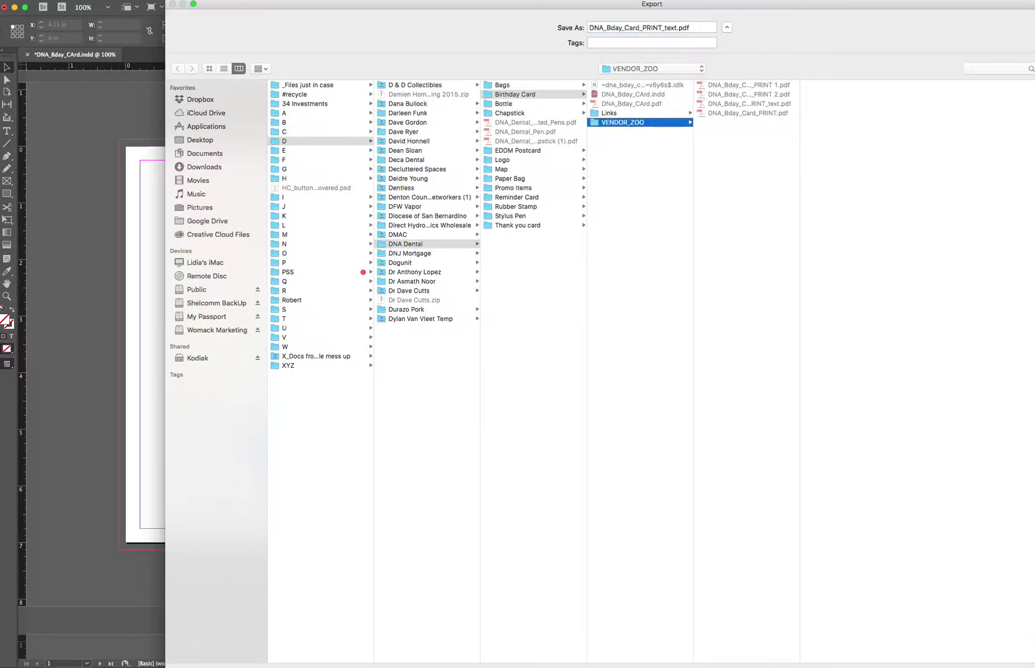
{"action": "key", "text": "Return"}
{"action": "left_click", "coordinate": [727, 73]}
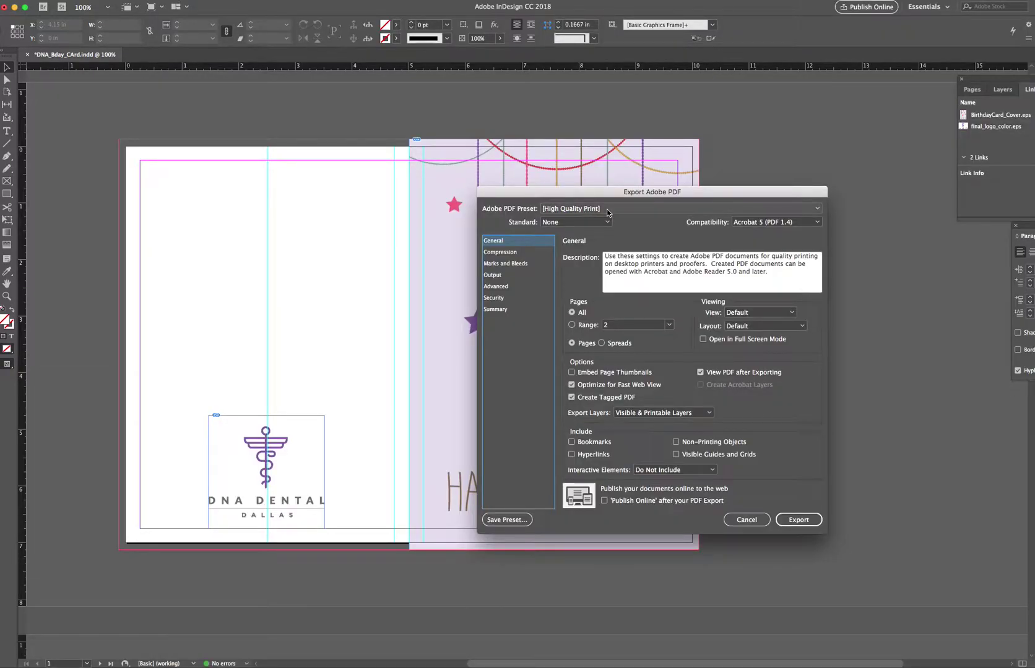
Export the PDF with the Press Quality preset, all printer's marks and the document bleed settings
{"action": "left_click", "coordinate": [607, 212]}
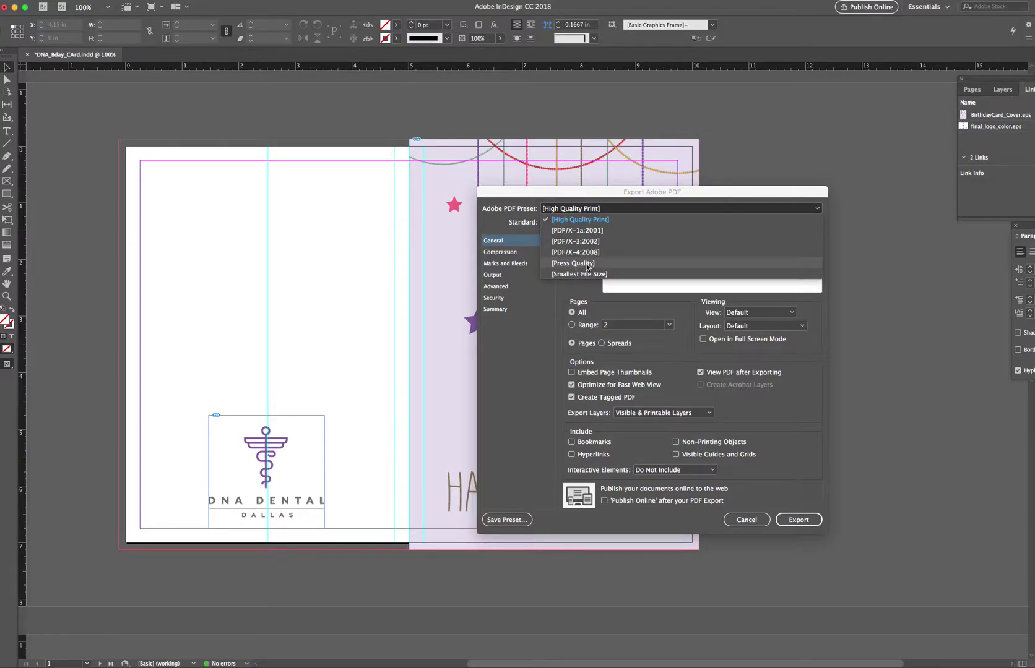
{"action": "left_click", "coordinate": [587, 265]}
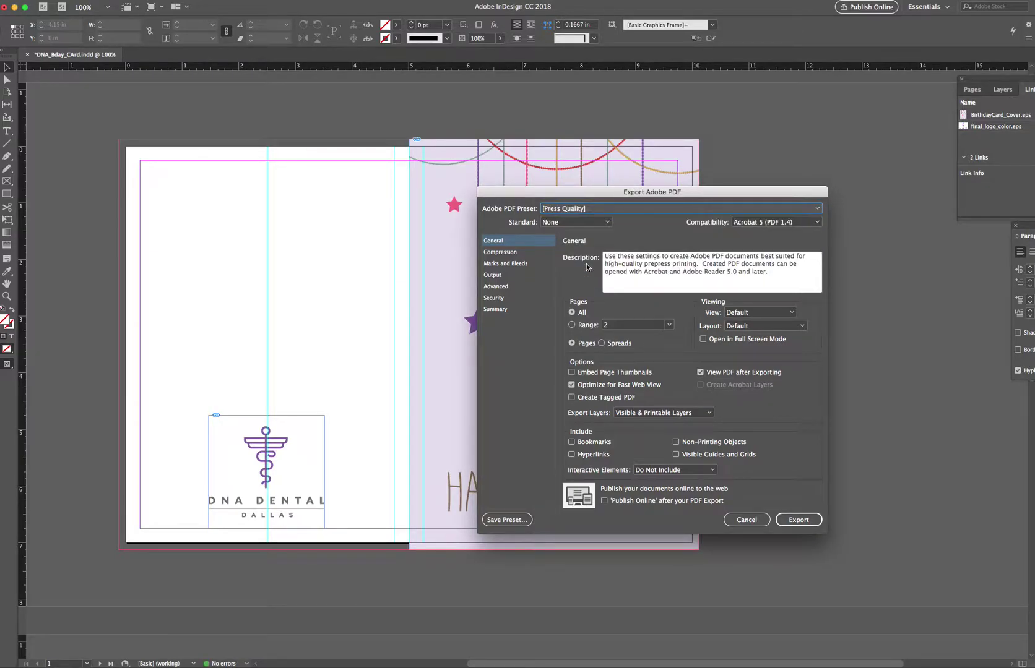
{"action": "left_click", "coordinate": [500, 265]}
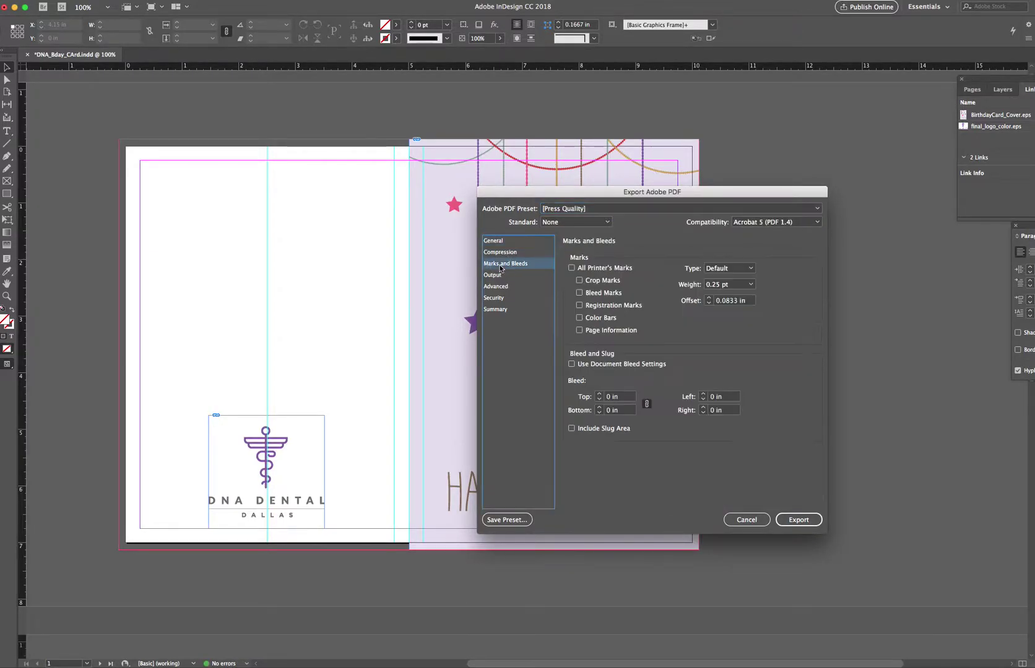
{"action": "left_click", "coordinate": [571, 268]}
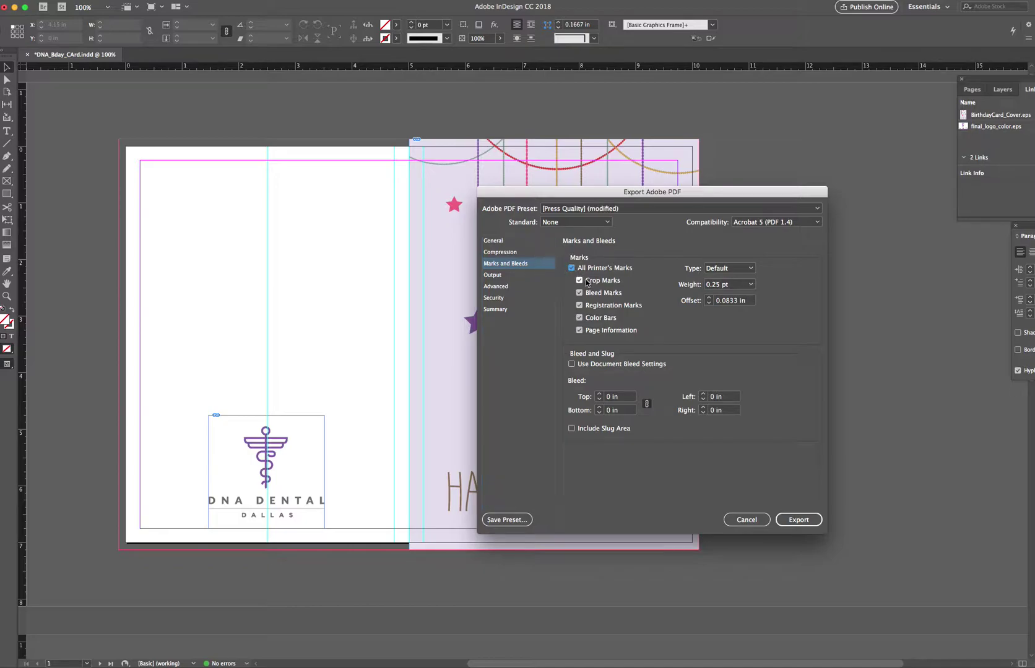
{"action": "left_click", "coordinate": [572, 365]}
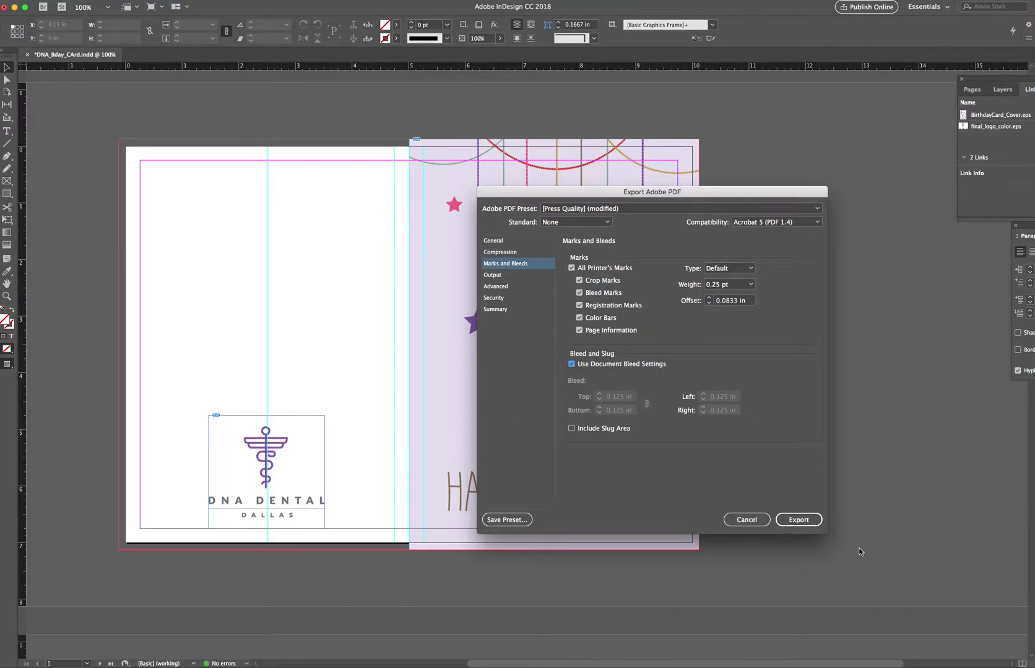
{"action": "left_click", "coordinate": [799, 521]}
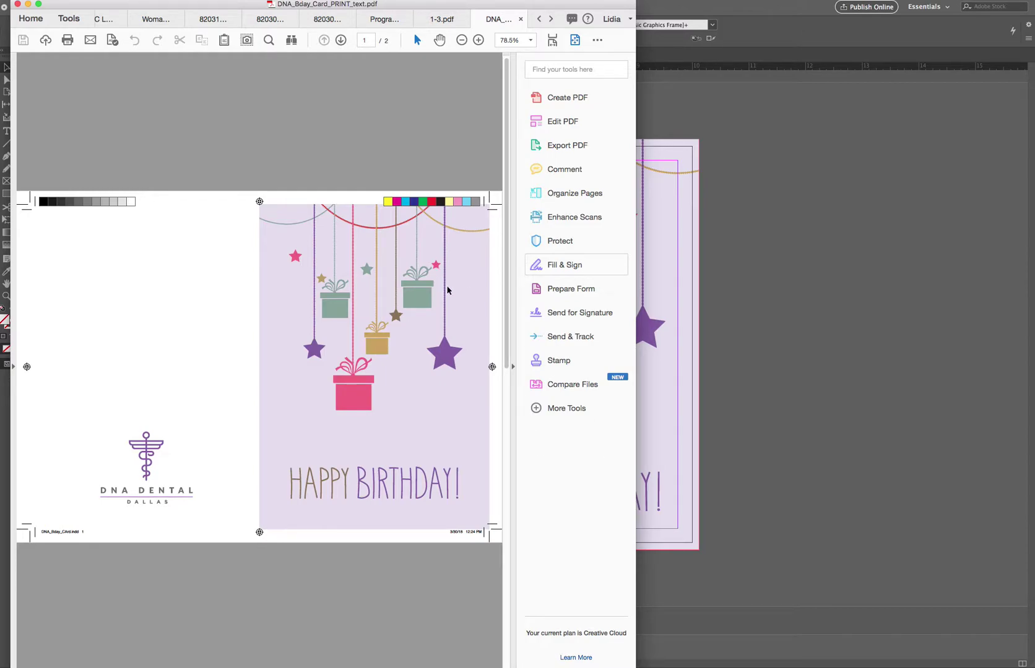
Examine the exported PDF's crop marks, bleed marks and background bleed around the cover at up to 200% zoom
{"action": "left_click_drag", "start_coordinate": [435, 9], "coordinate": [643, 9]}
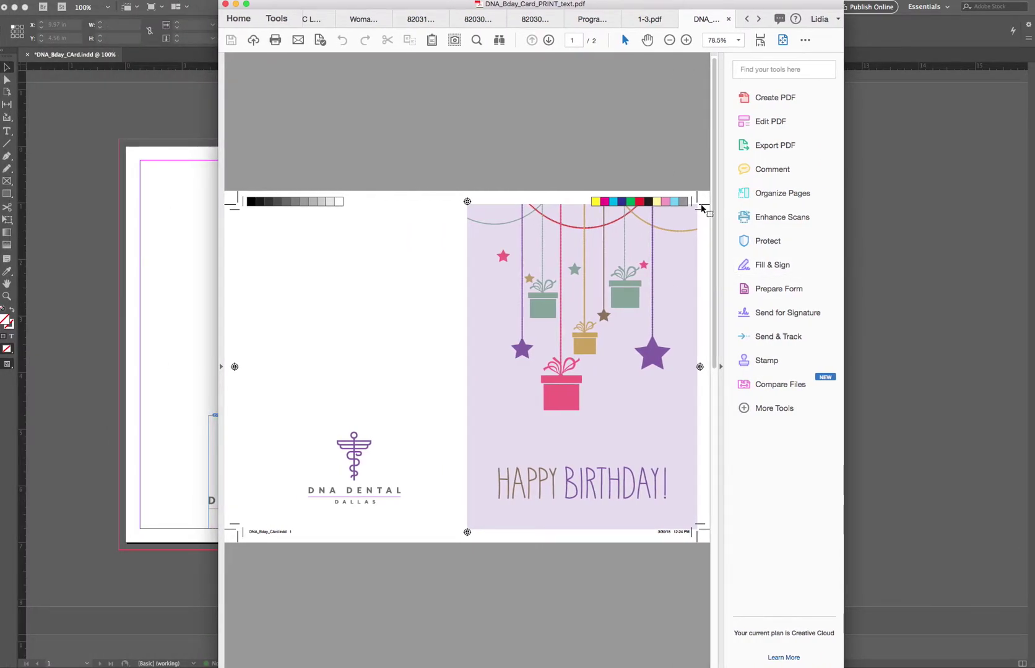
{"action": "left_click", "coordinate": [686, 40]}
{"action": "left_click", "coordinate": [554, 183]}
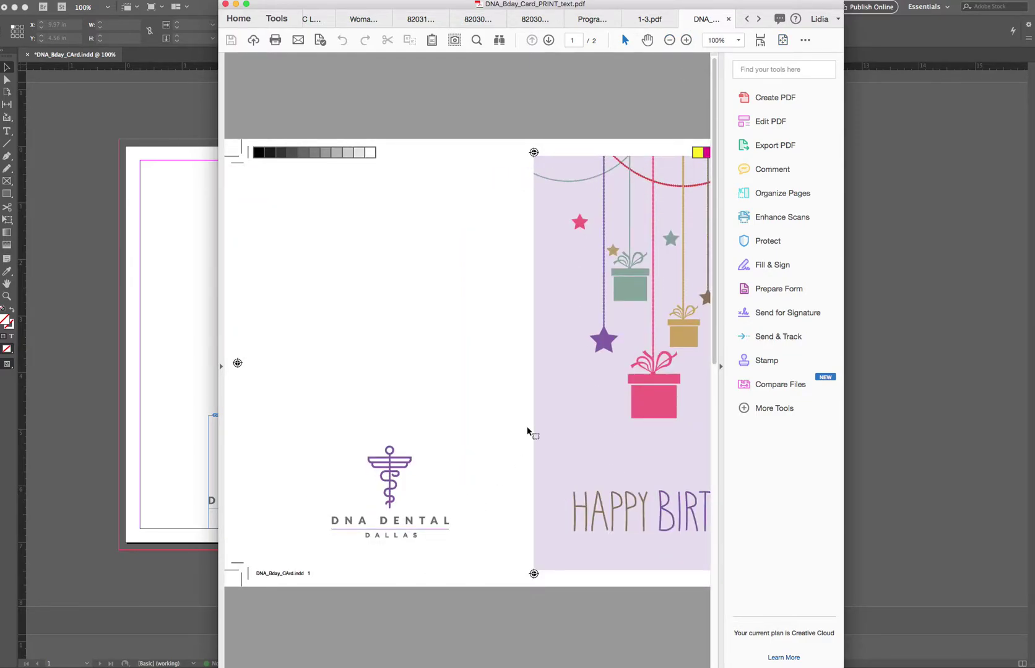
{"action": "scroll", "coordinate": [530, 432], "scroll_direction": "right", "scroll_amount": 5}
{"action": "left_click", "coordinate": [685, 40]}
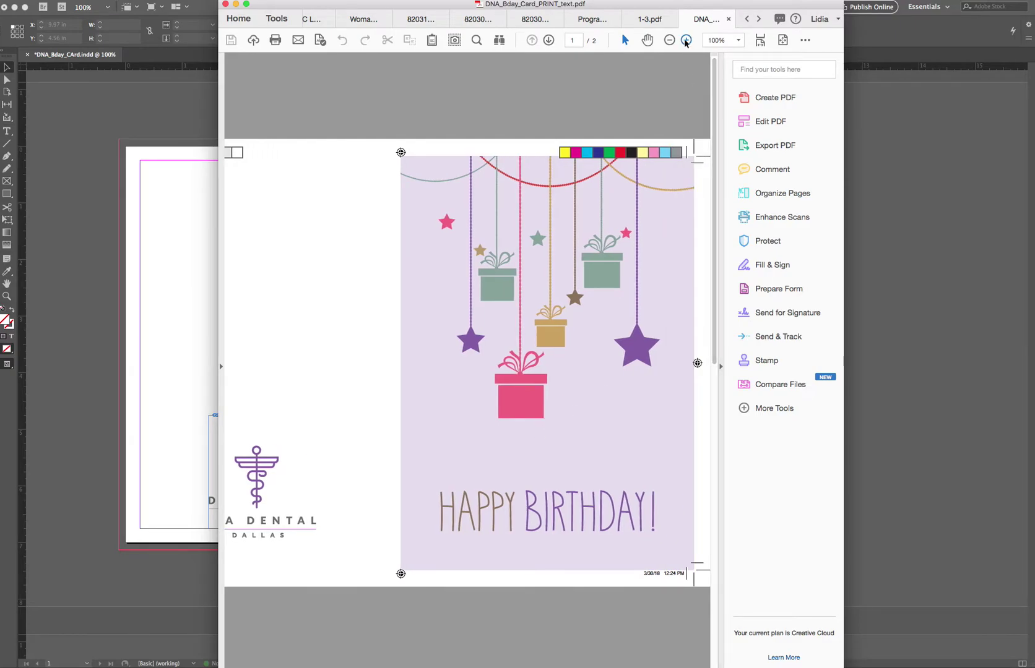
{"action": "scroll", "coordinate": [646, 231], "scroll_direction": "right", "scroll_amount": 10}
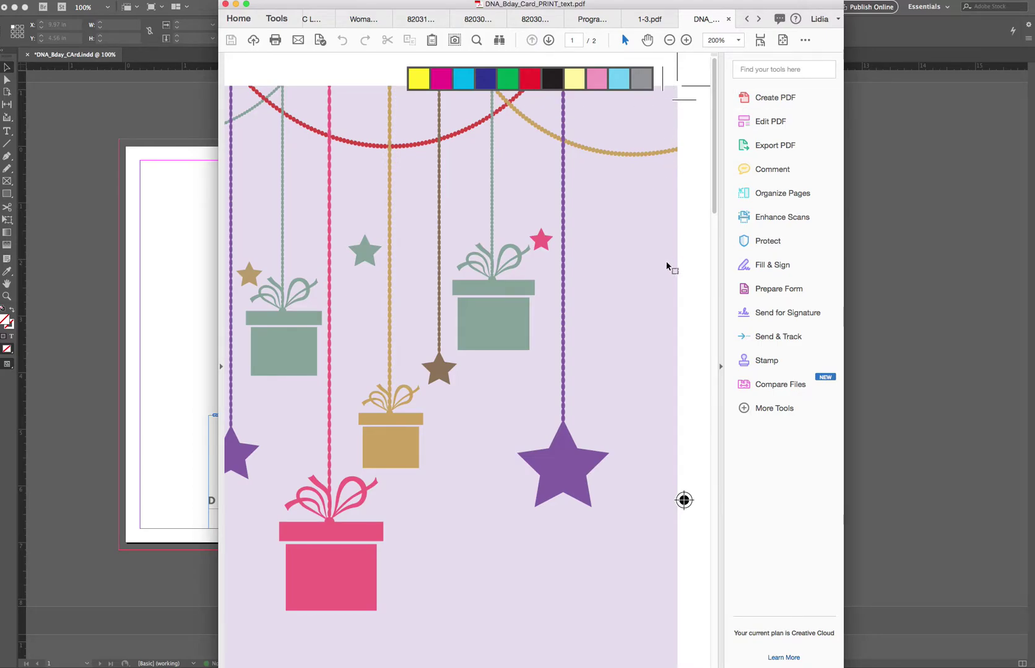
{"action": "left_click", "coordinate": [669, 40]}
{"action": "left_click", "coordinate": [670, 40]}
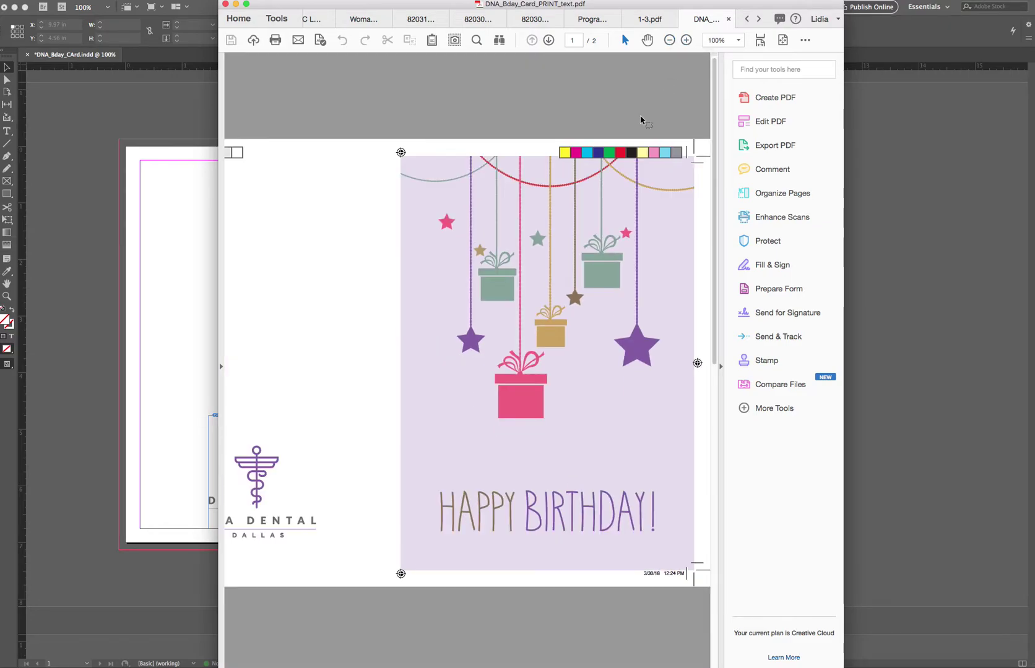
{"action": "left_click", "coordinate": [669, 40]}
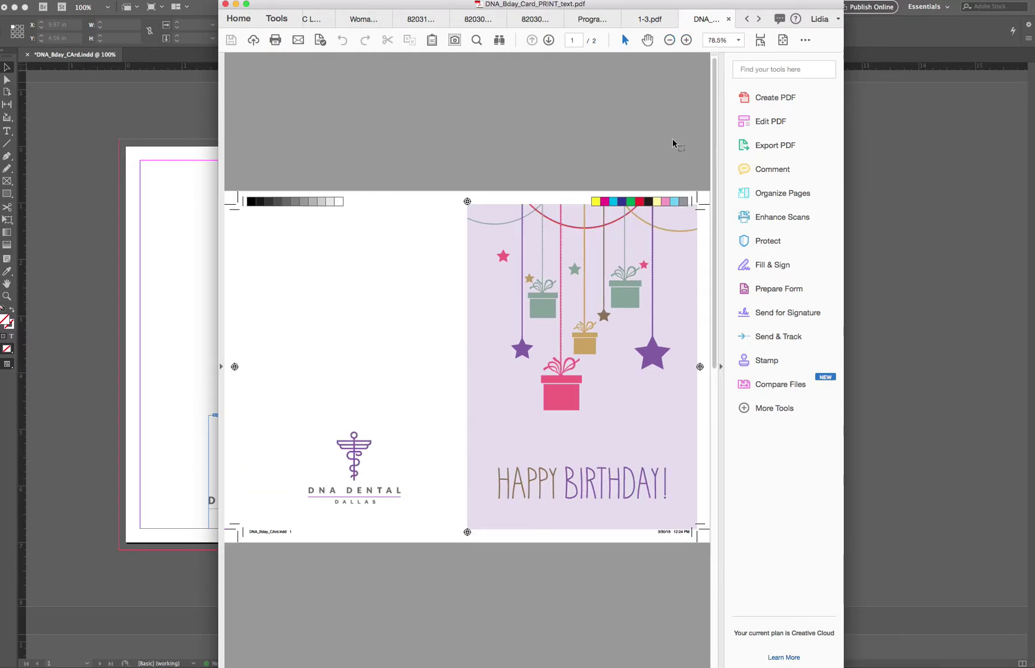
{"action": "left_click_drag", "start_coordinate": [843, 647], "coordinate": [979, 638]}
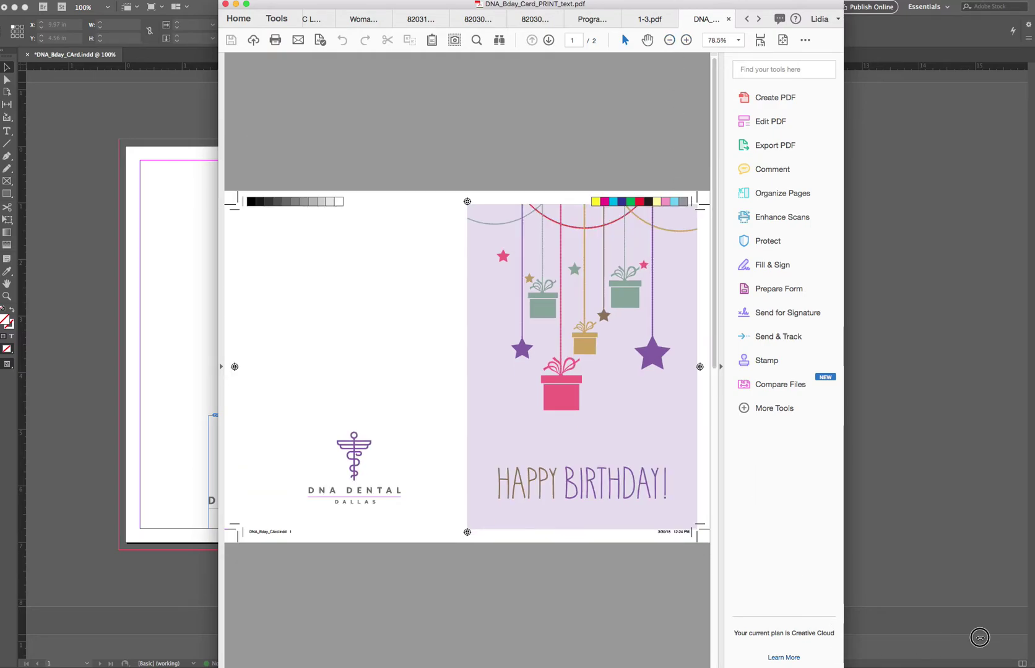